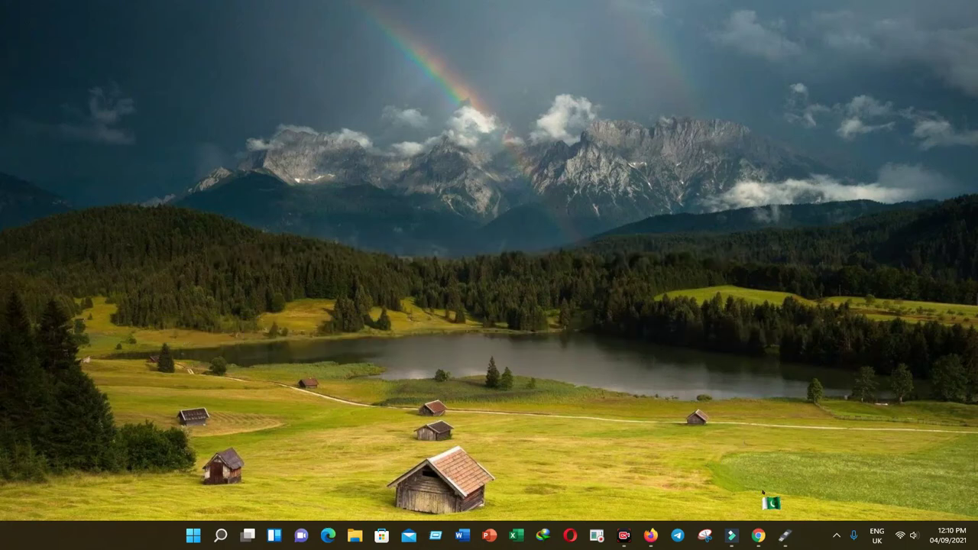
Step: Switch to Chrome, review the Windows 11 minimum system requirements, and bring up the rufus search results
click(757, 534)
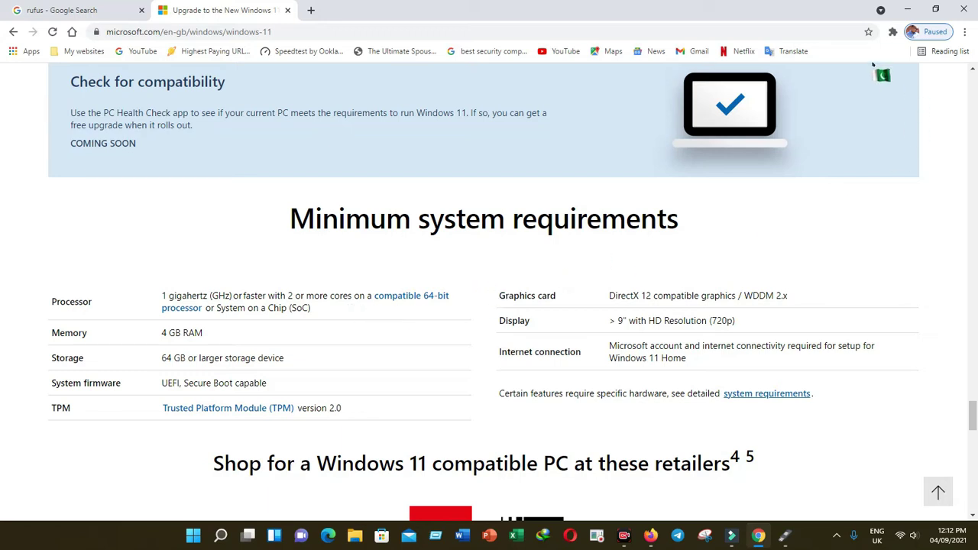
click(909, 10)
click(60, 11)
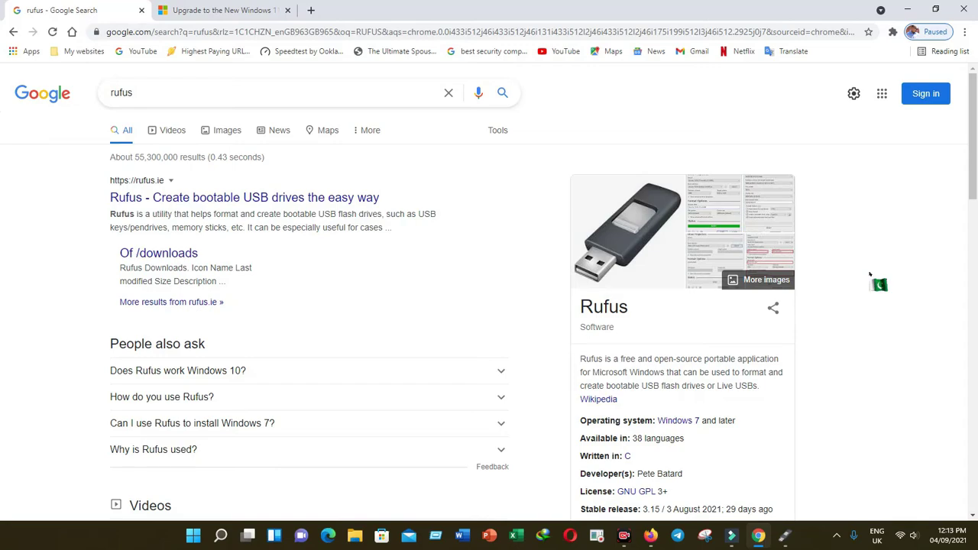
Step: Bring the Rufus window into view to look over its drive properties and format options, and return to Chrome
click(906, 10)
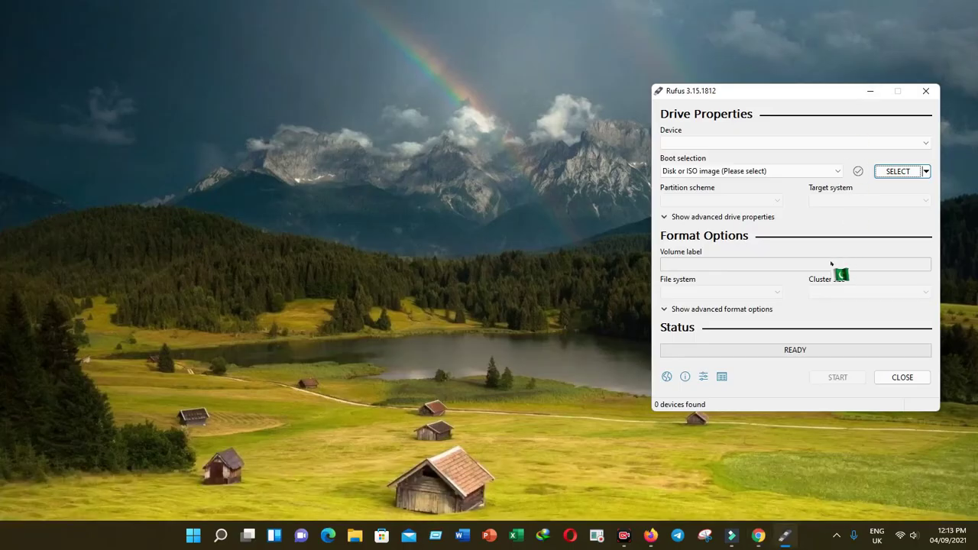
drag(808, 95, 760, 94)
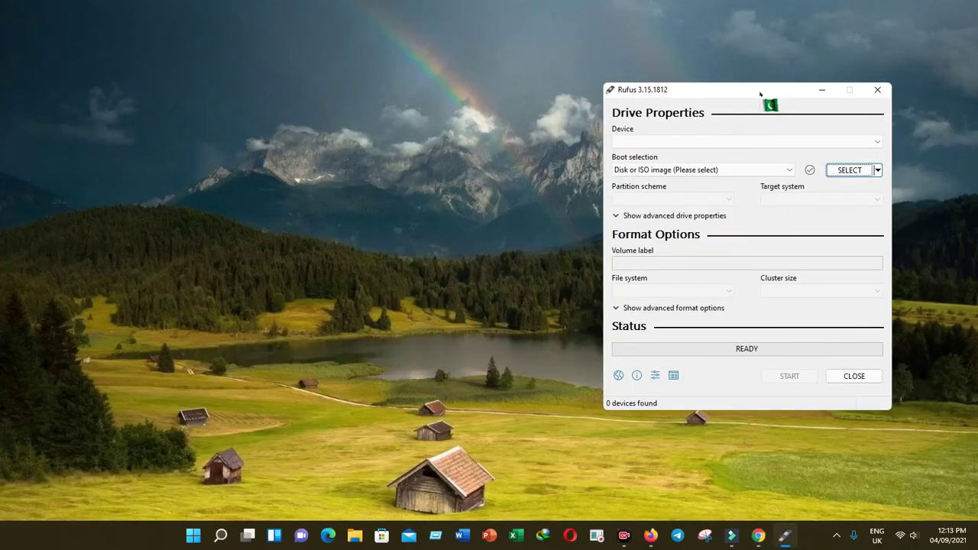
key(alt+Tab)
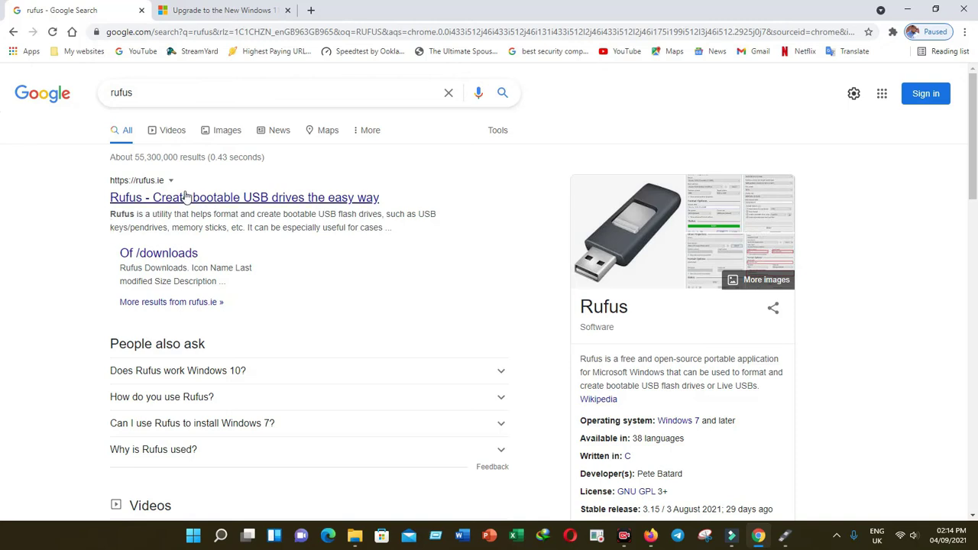
Step: Open the official Rufus website from the search results and download Rufus 3.15
click(246, 198)
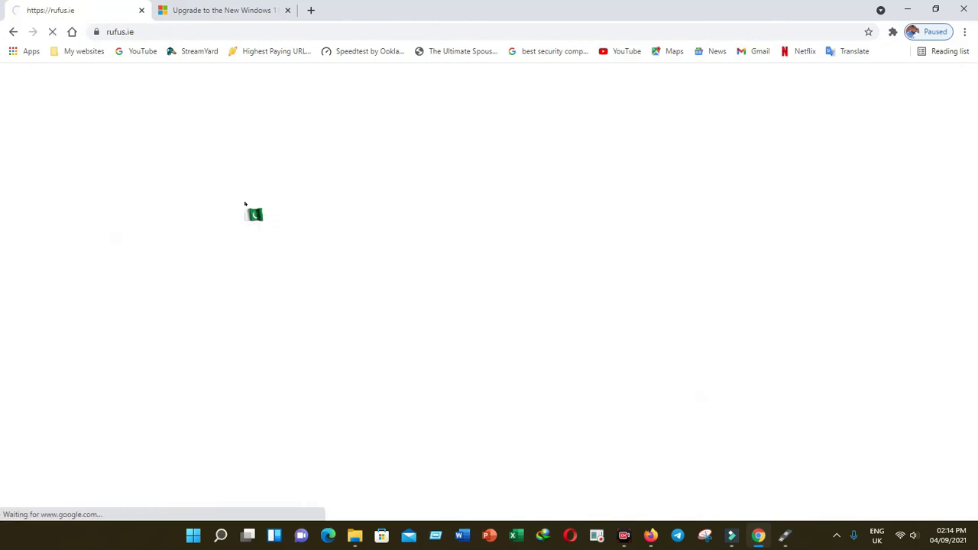
scroll(522, 267, down, 1)
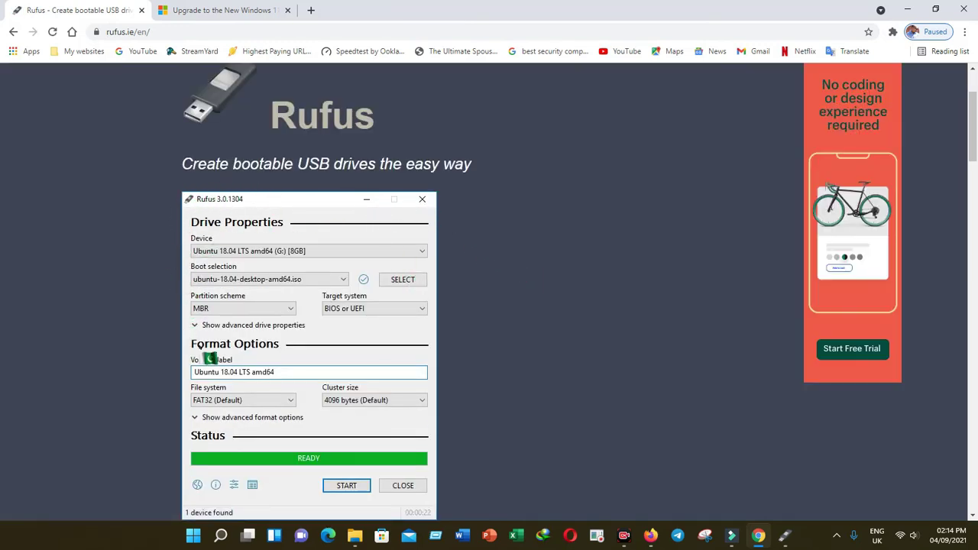
scroll(348, 327, down, 1)
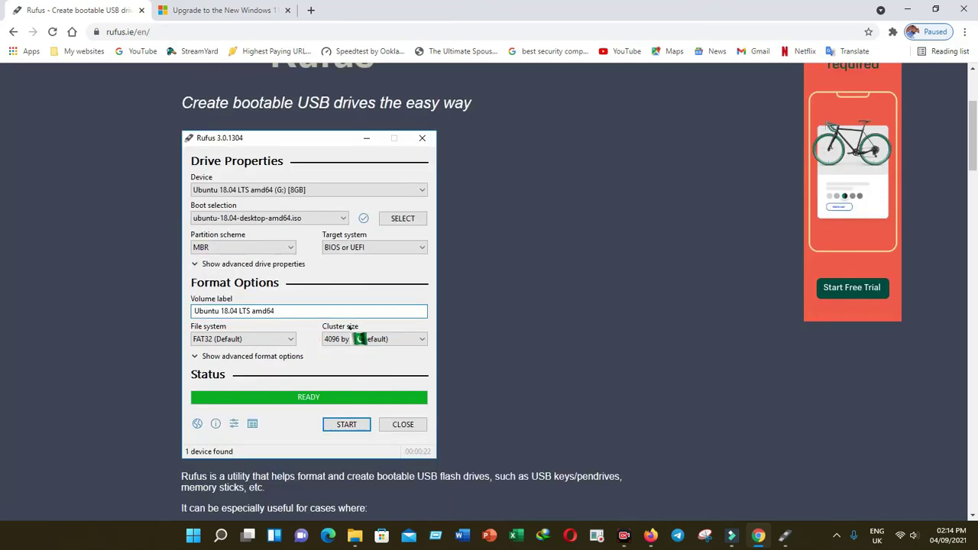
scroll(349, 327, down, 6)
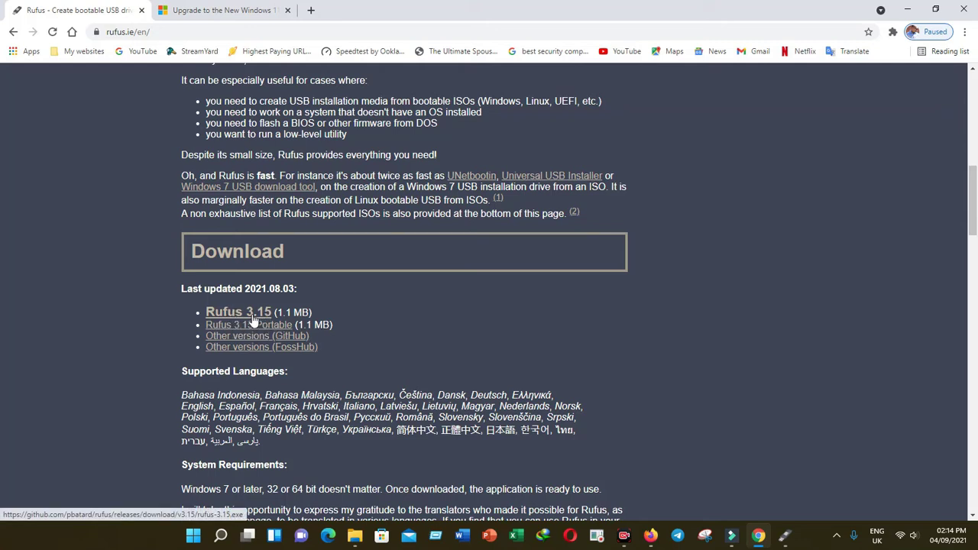
click(263, 313)
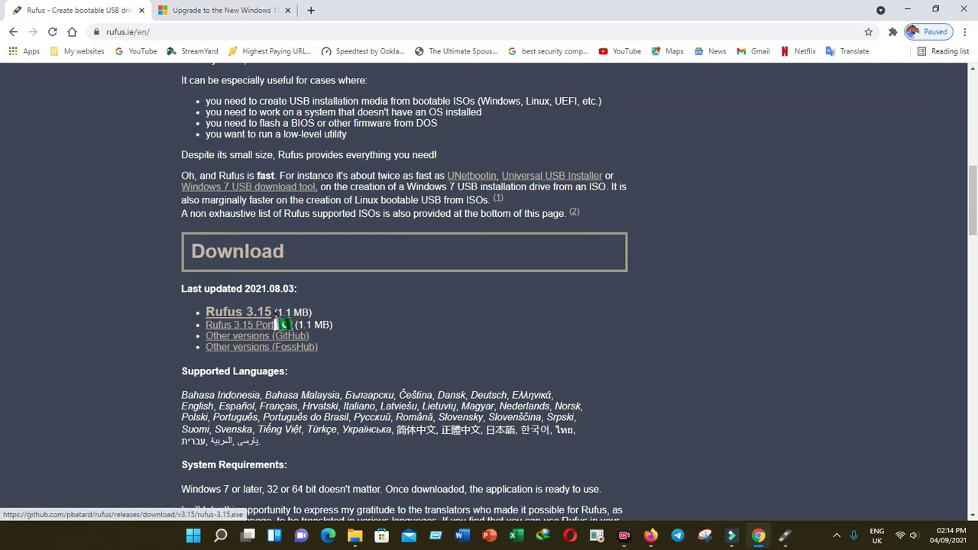
Step: Switch to the Rufus application and reposition its window nearer the centre of the desktop
click(908, 9)
click(785, 536)
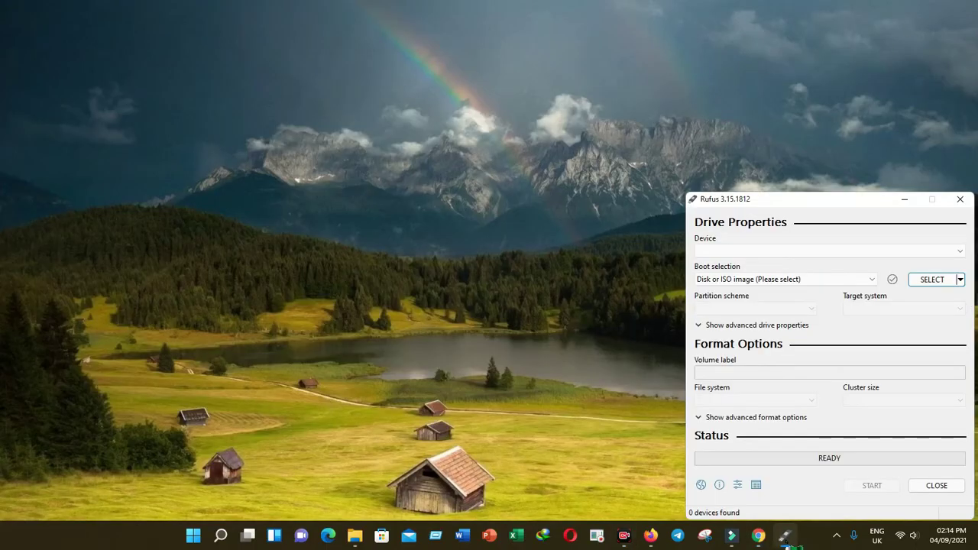
drag(818, 200, 760, 169)
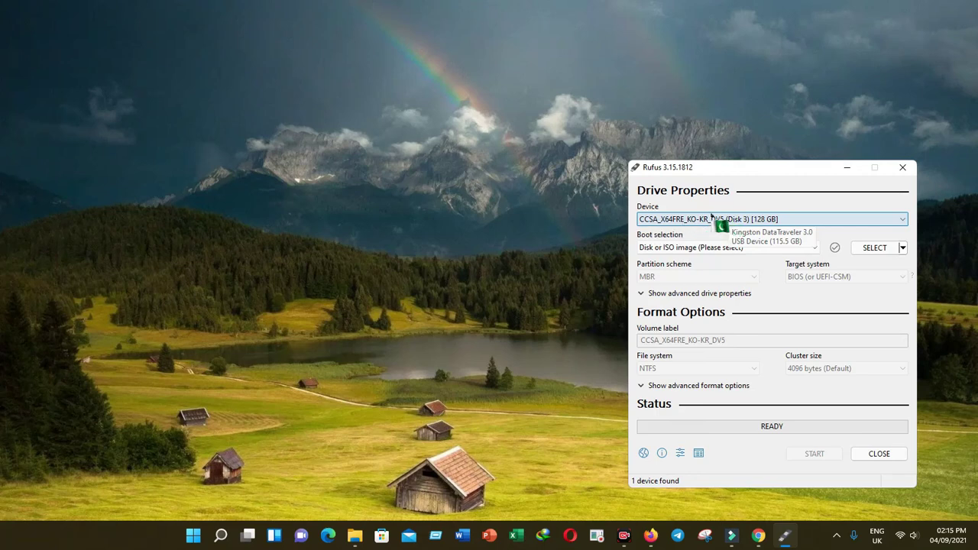
drag(711, 166, 583, 160)
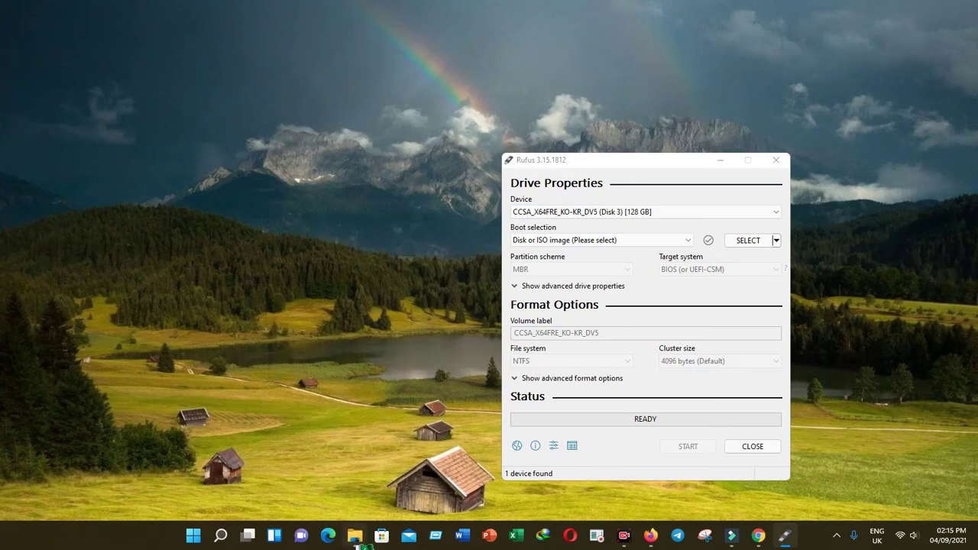
Step: Switch to File Explorer and locate the Windows 11 Pro 10.0.22000.160 ISO in the New folder under Downloads
click(354, 535)
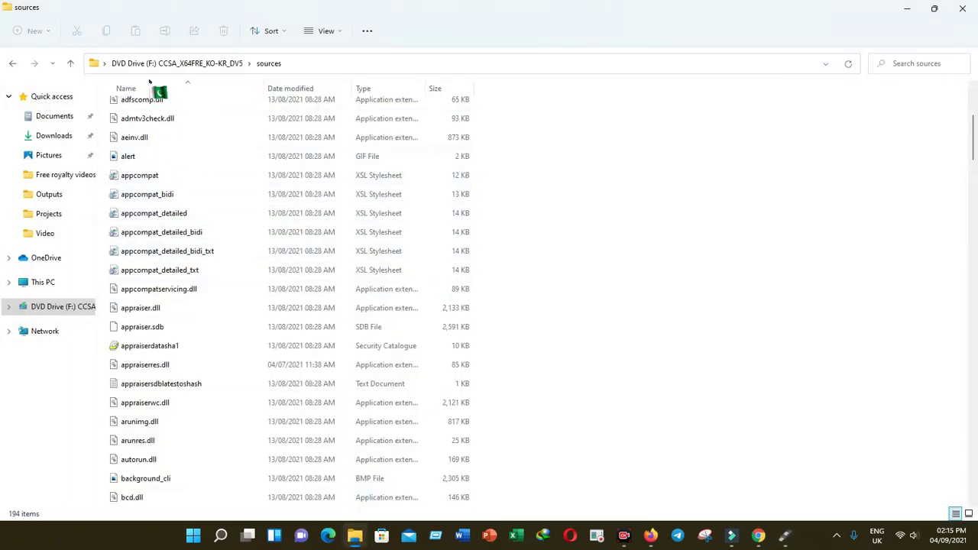
right_click(358, 539)
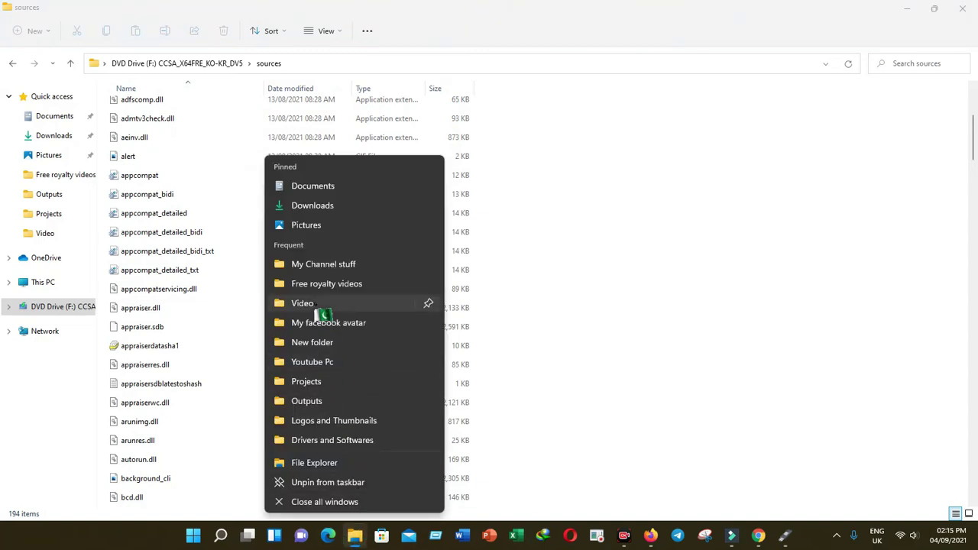
click(319, 431)
drag(319, 432, 267, 214)
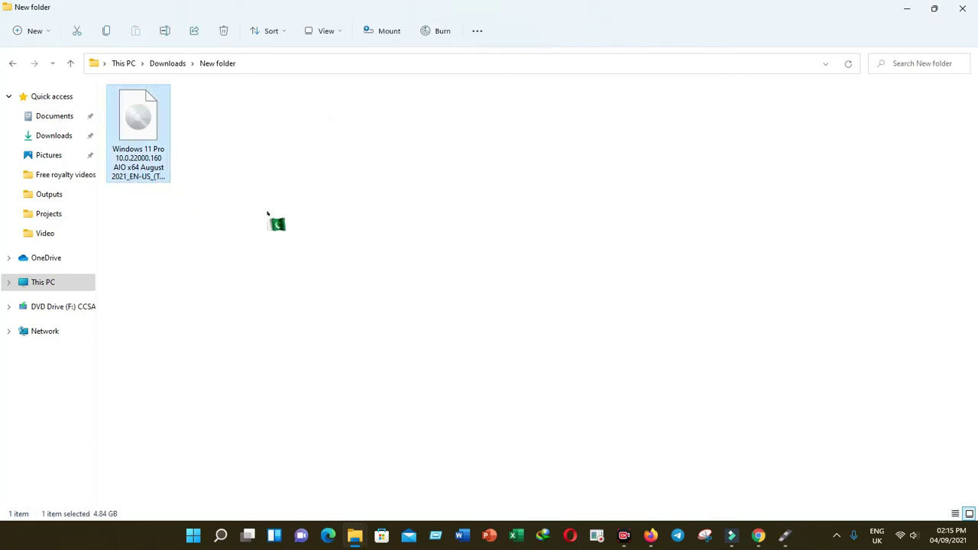
drag(267, 213, 203, 224)
click(907, 11)
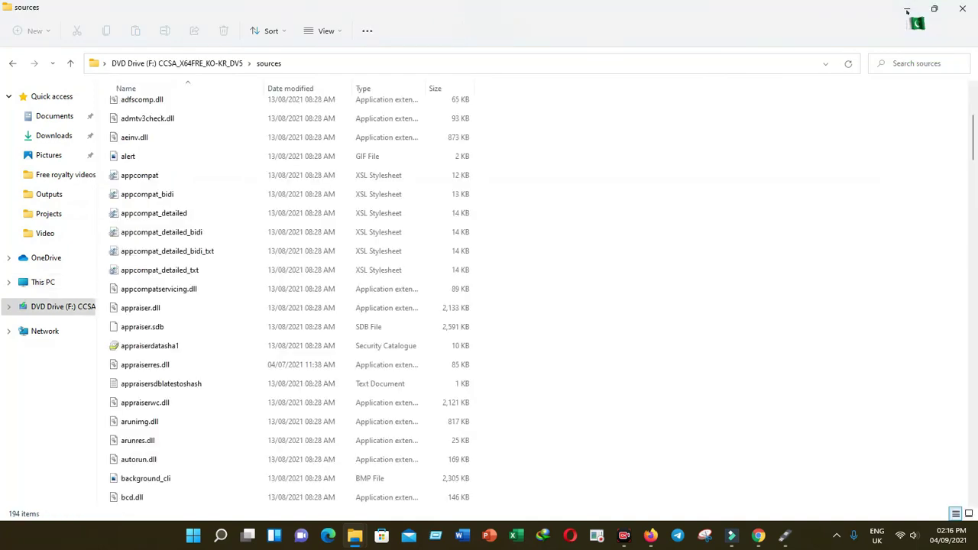
Step: Return to Rufus, clear File Explorer from view, and choose the 128 GB CCSA_X64FRE_KO-KR_DV5 USB drive as the device
click(785, 535)
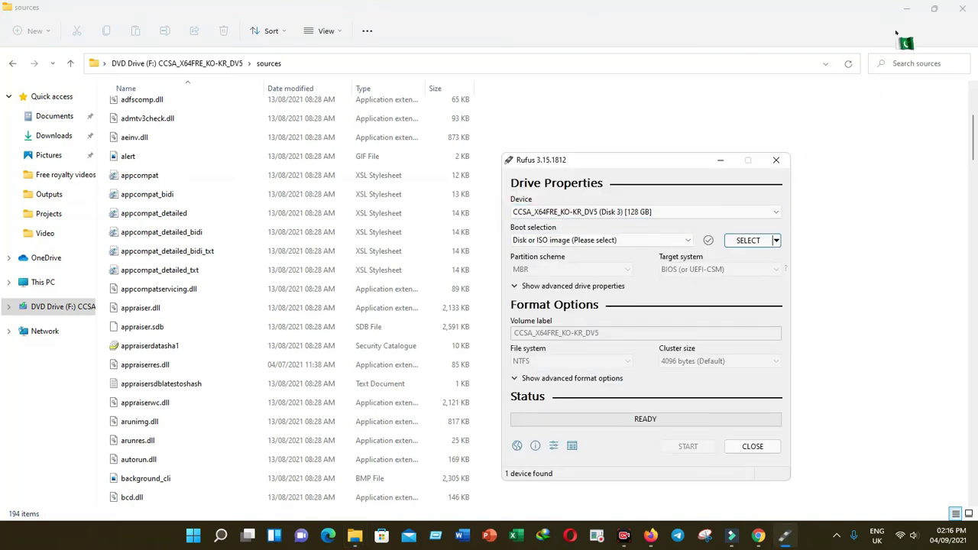
click(906, 11)
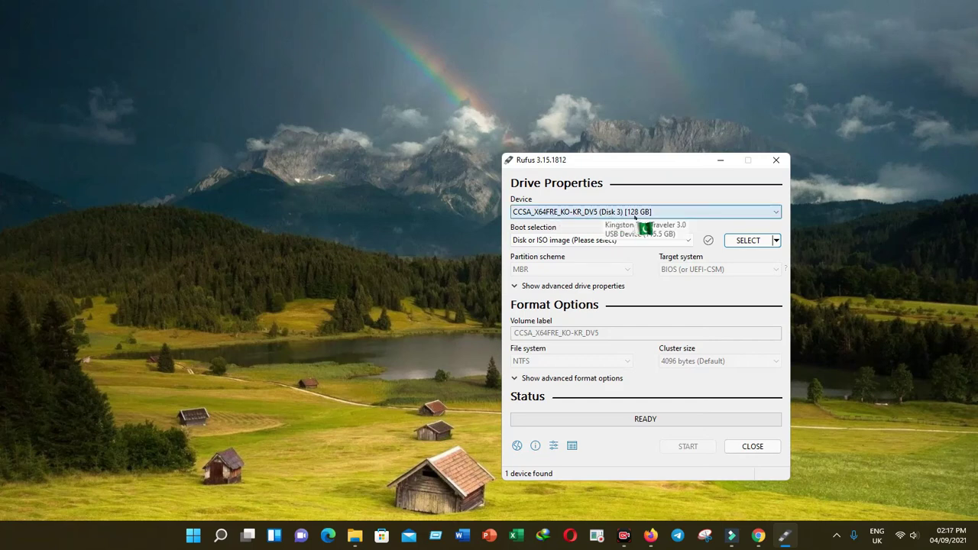
click(773, 212)
click(773, 213)
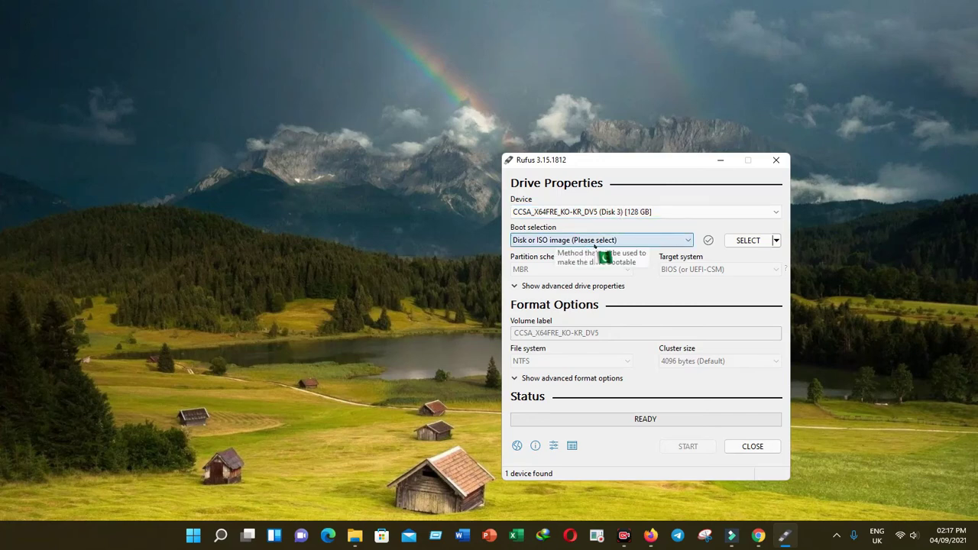
Step: Load the Windows 11 Pro 10.0.22000.160 AIO x64 ISO from Downloads > New folder as the boot image
click(757, 241)
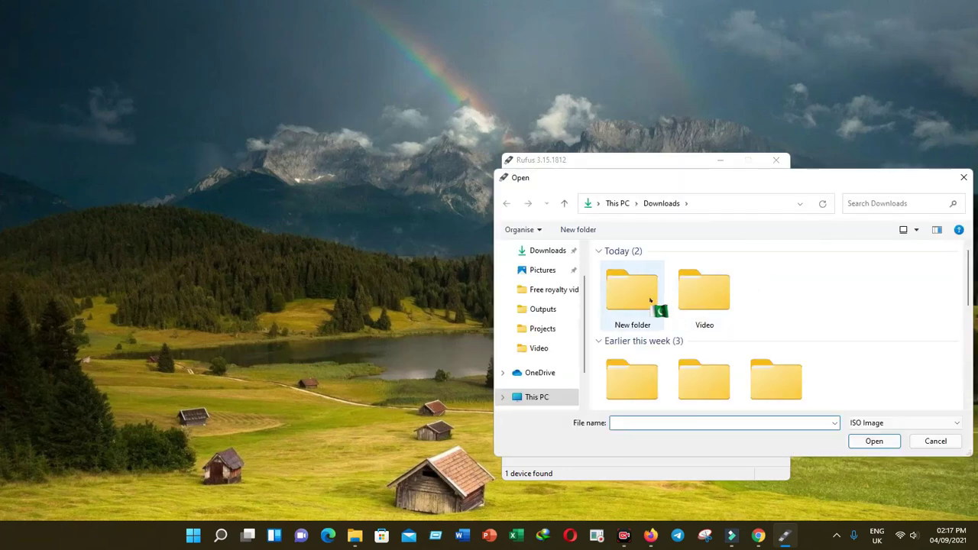
double_click(650, 300)
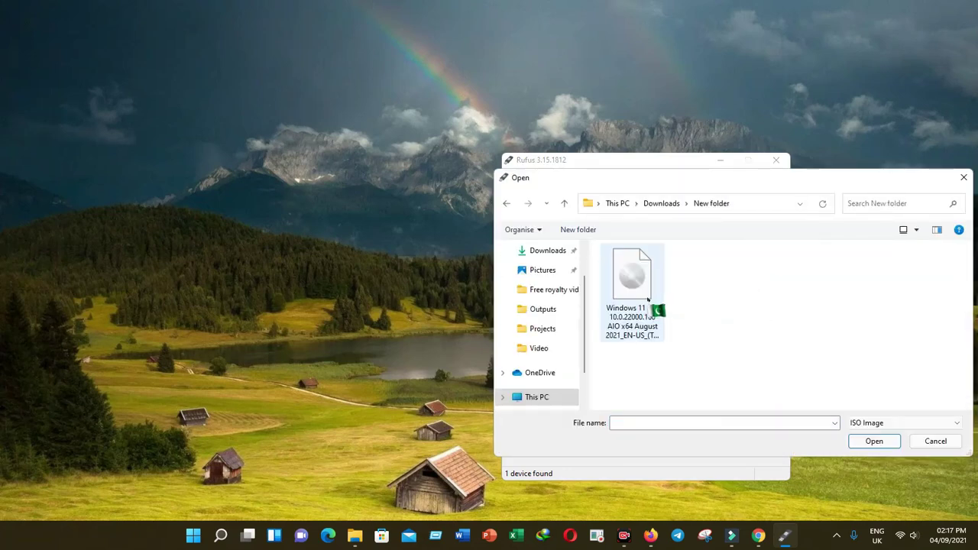
click(648, 300)
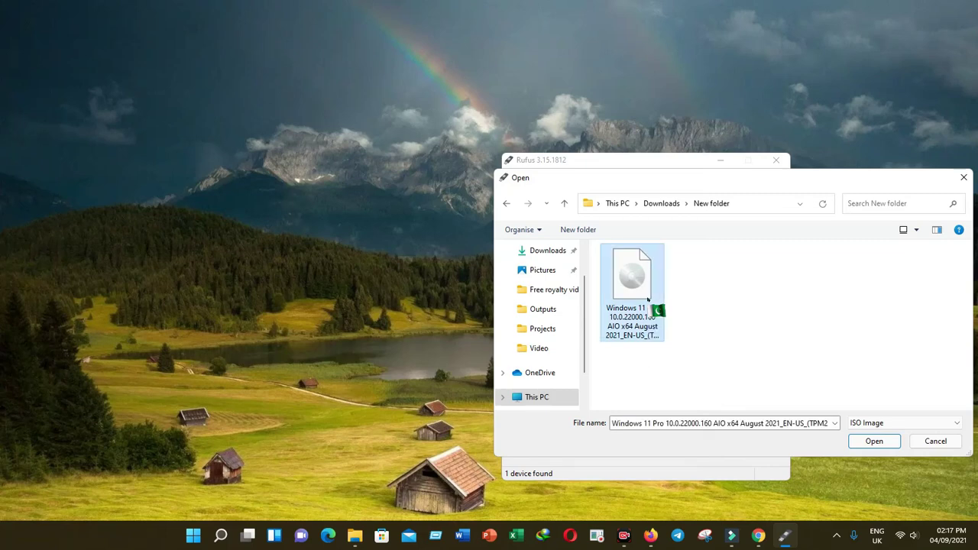
click(865, 441)
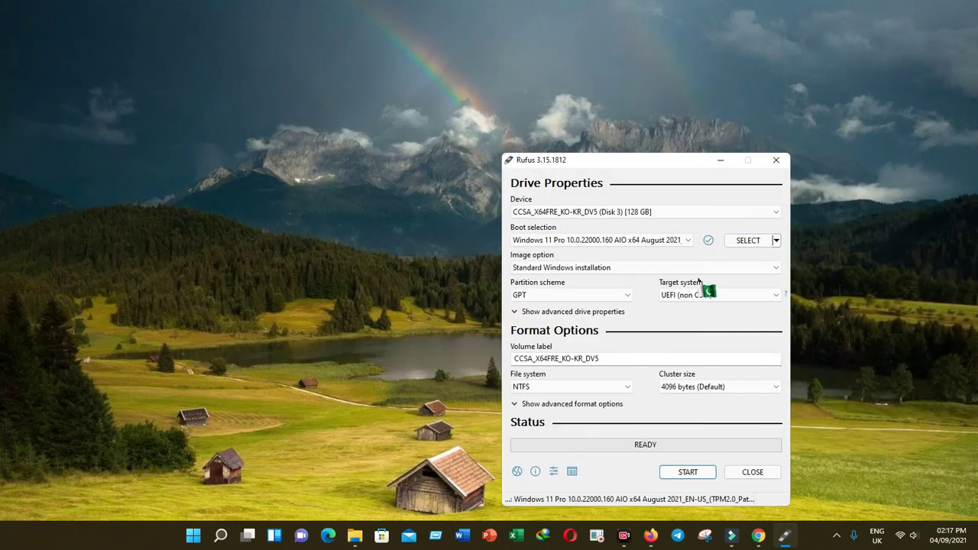
Step: Set the partition scheme for the USB drive to MBR
drag(656, 160, 619, 126)
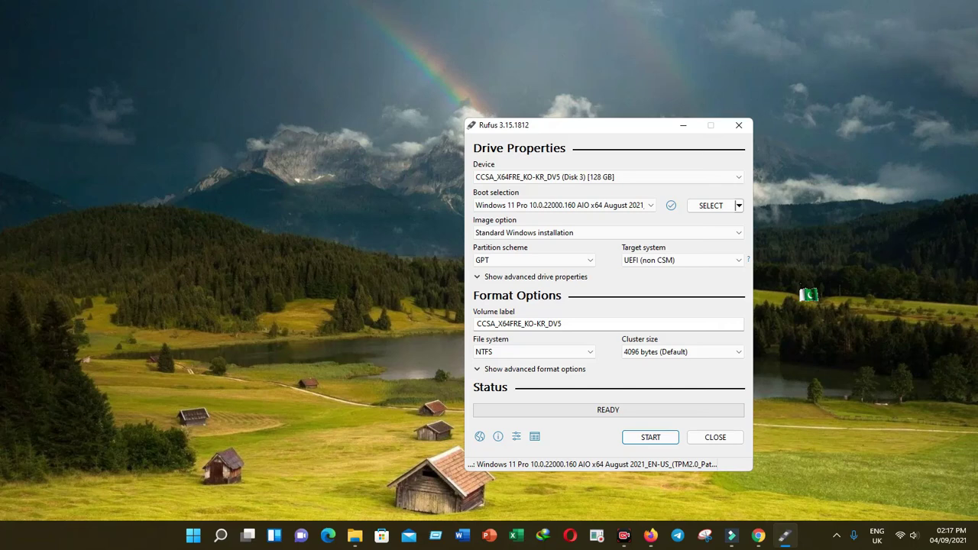
click(559, 262)
click(553, 271)
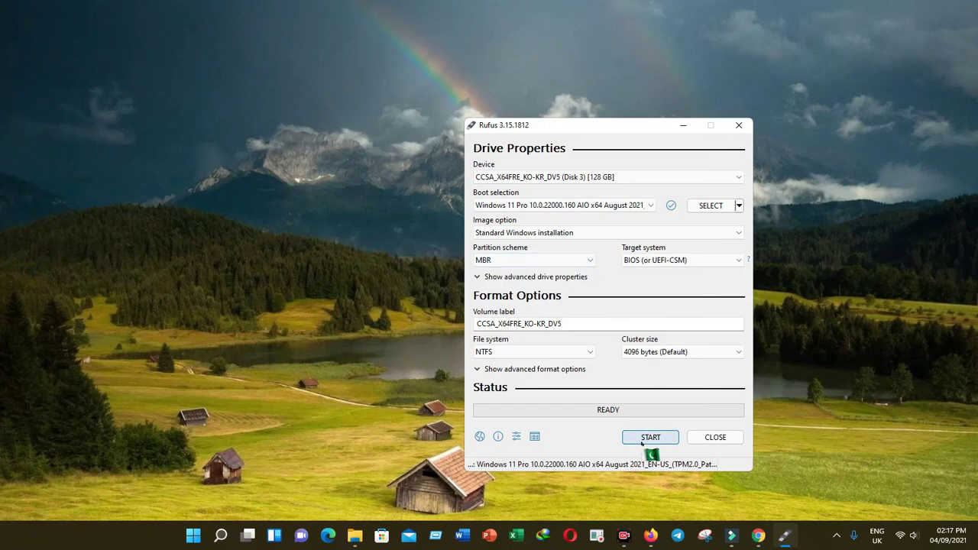
Step: Compare the MBR and GPT partition scheme options, keeping MBR selected
click(514, 261)
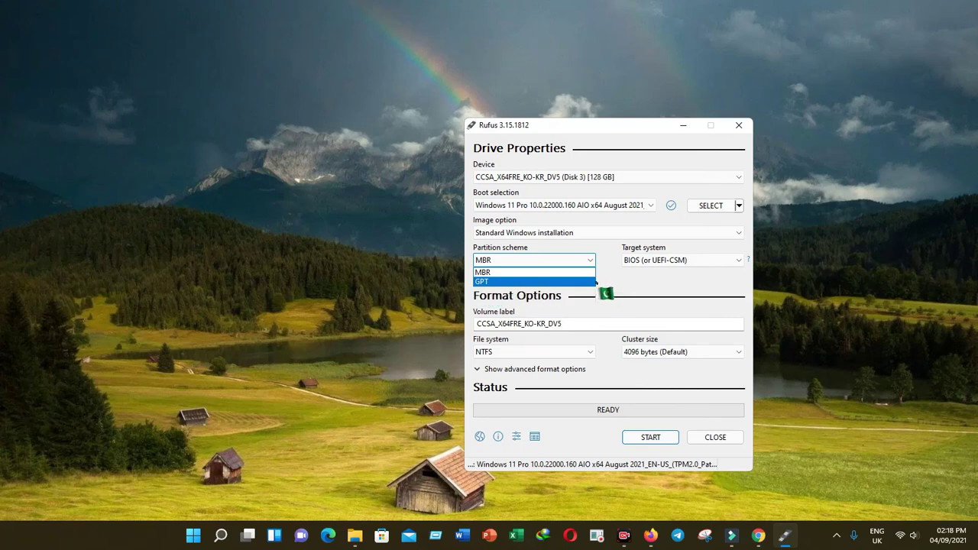
click(535, 273)
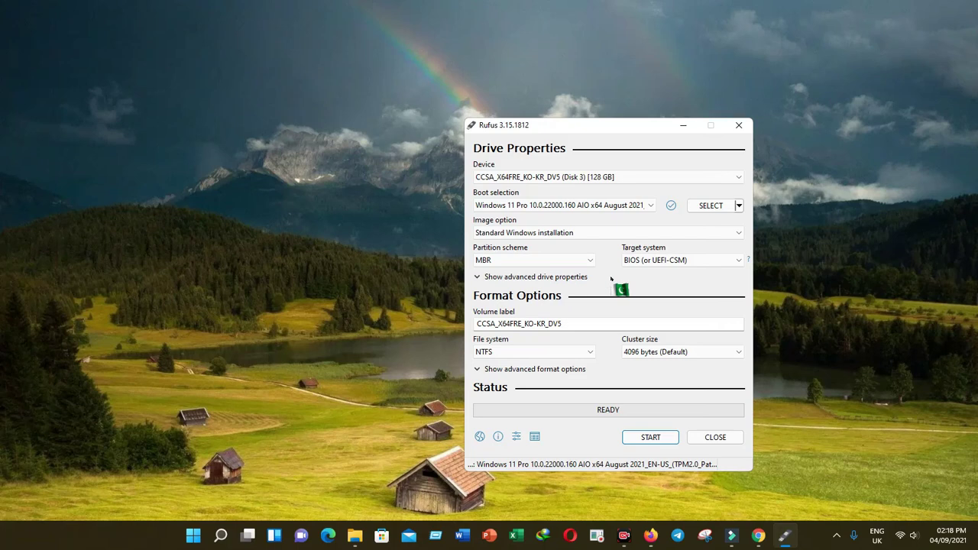
click(534, 260)
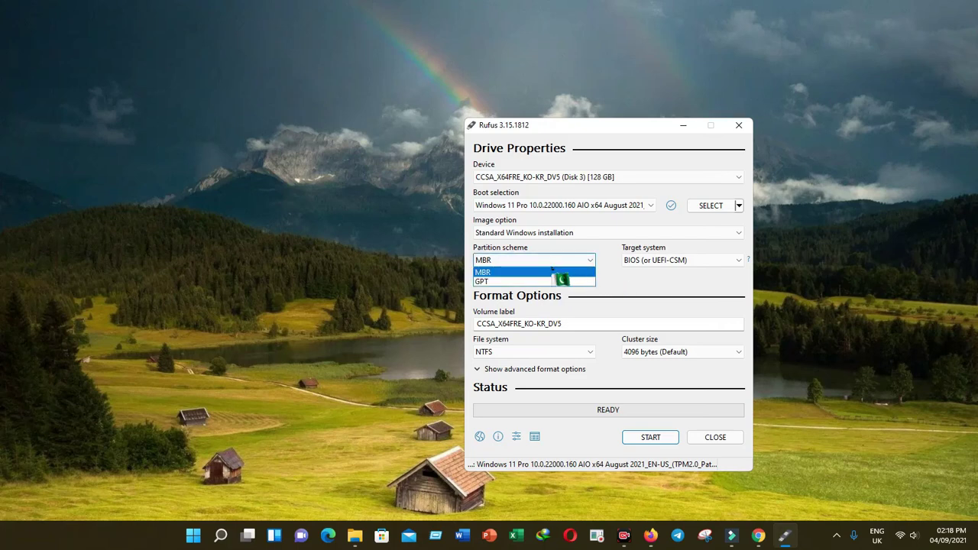
click(520, 260)
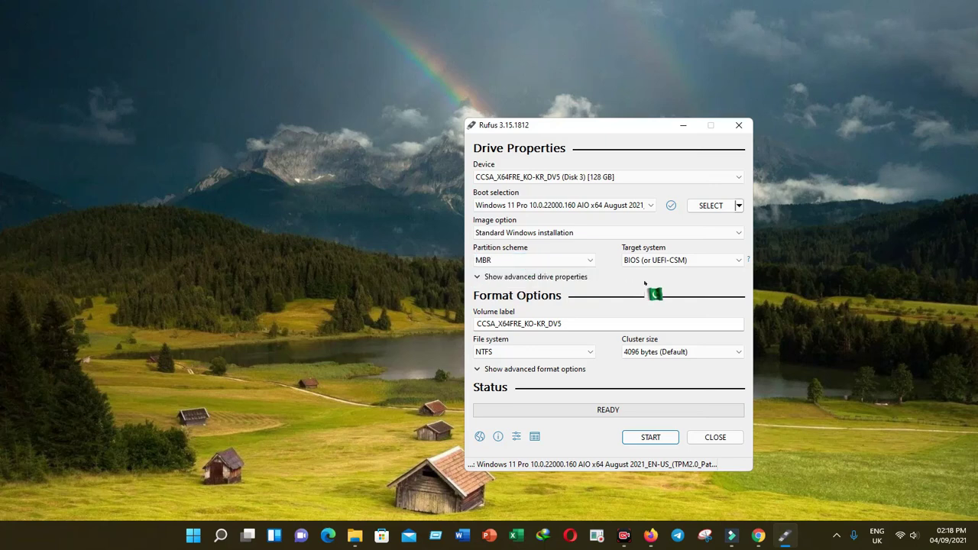
Step: Write the Windows 11 image to the USB drive, accepting that all its data is destroyed, and close Rufus
click(656, 437)
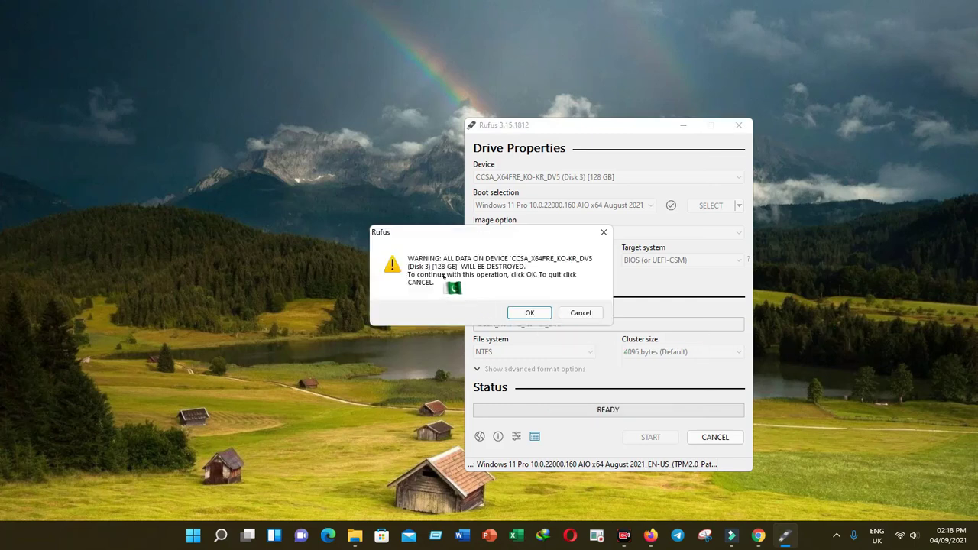
click(526, 312)
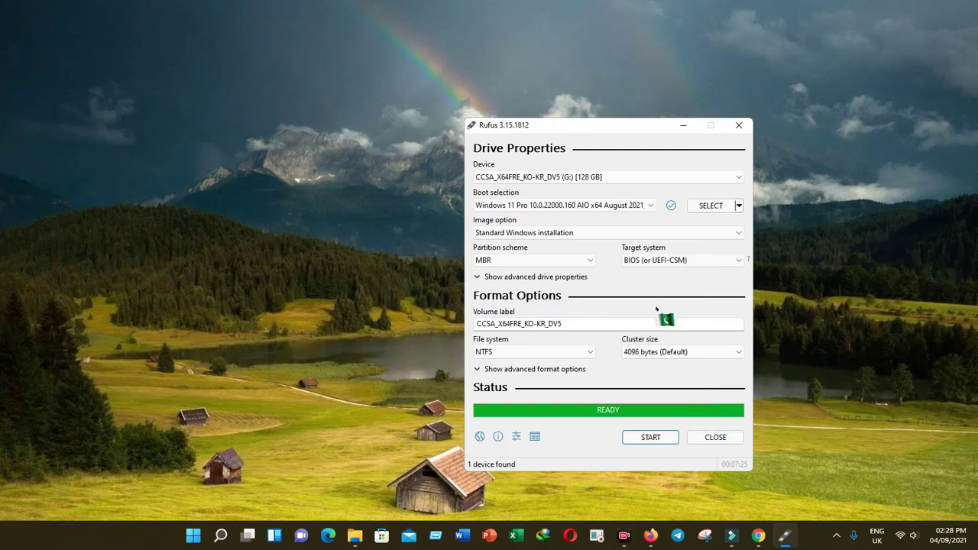
click(715, 437)
Step: Open the CCSA_X64FRE_KO-KR_DV5 (G:) USB drive in File Explorer to check the written installation files
mouse_move(376, 539)
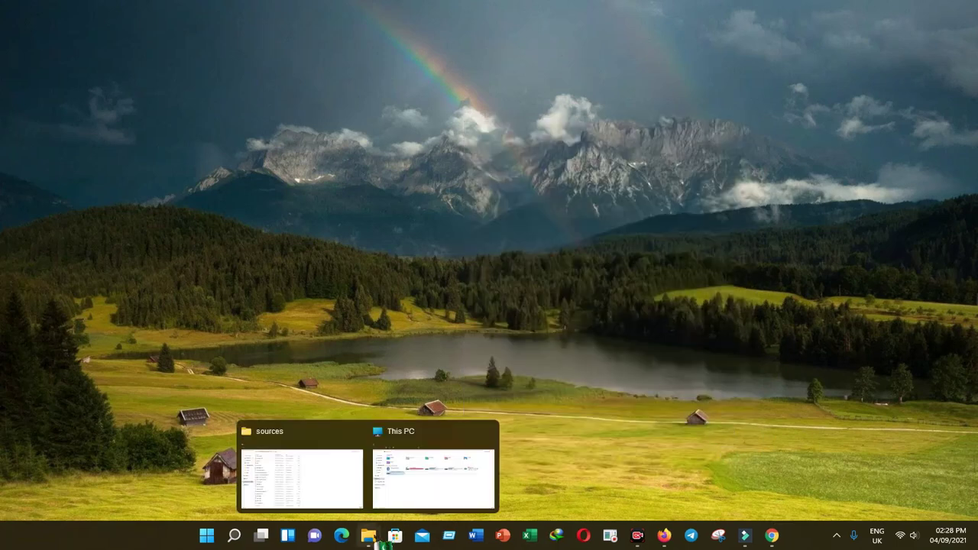
click(397, 500)
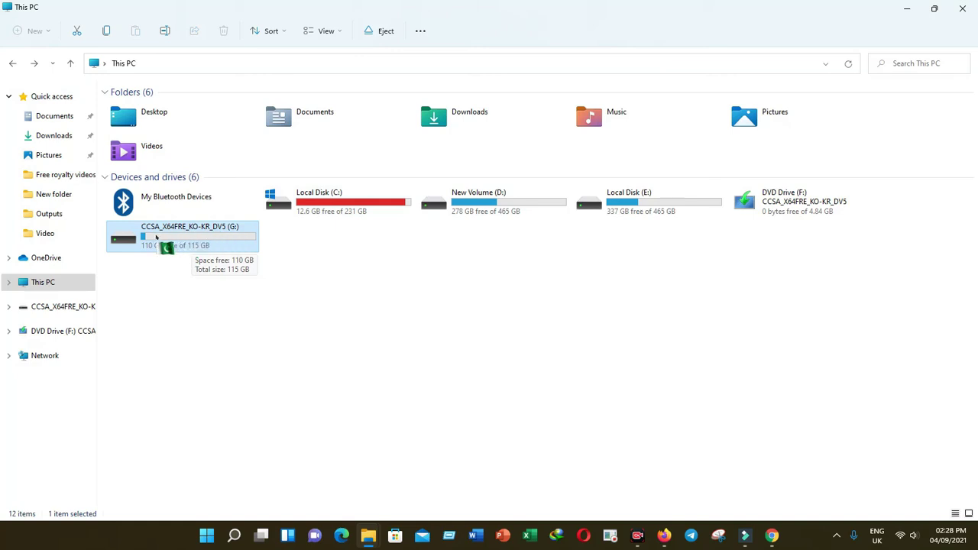
double_click(197, 237)
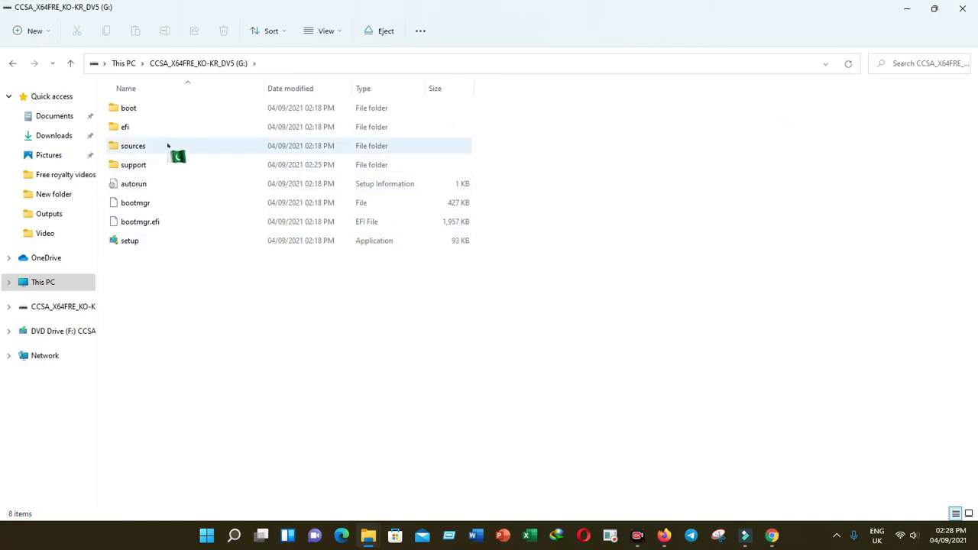
Step: Permanently delete appraiser.dll from the USB drive's sources folder and close the File Explorer window
double_click(166, 145)
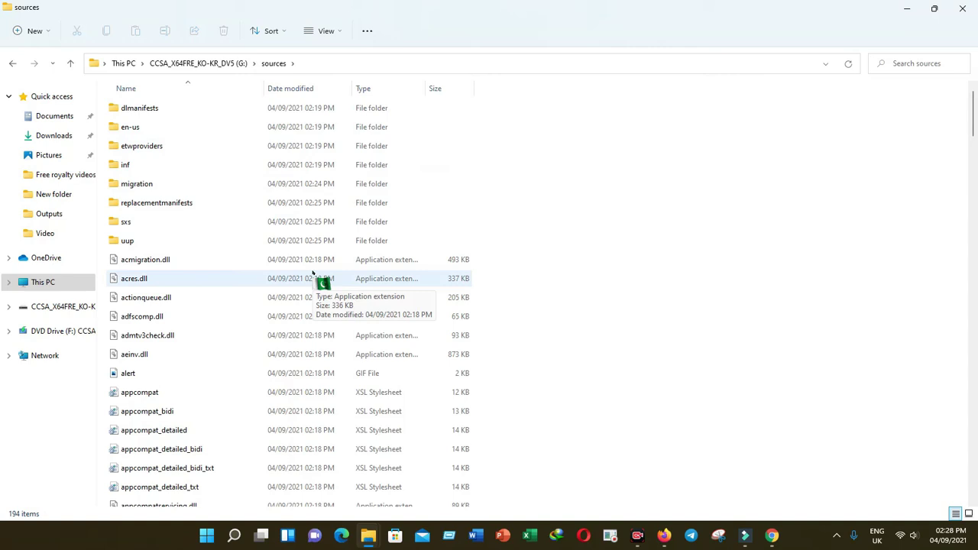
scroll(313, 272, down, 3)
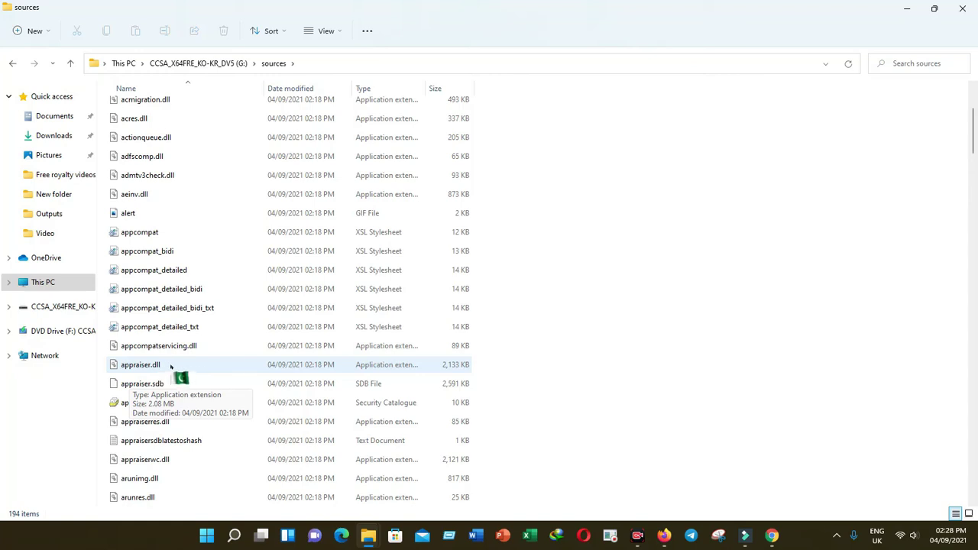
right_click(178, 369)
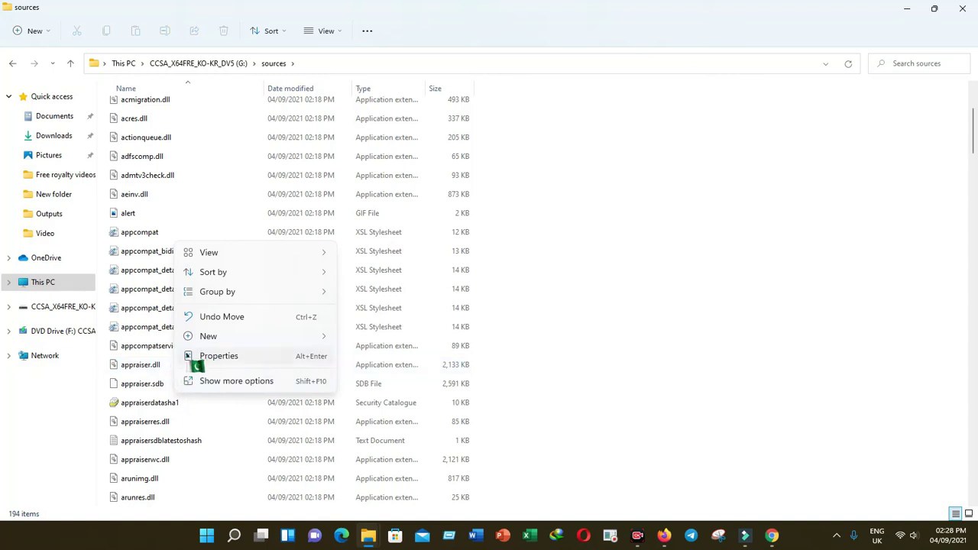
click(156, 367)
right_click(157, 367)
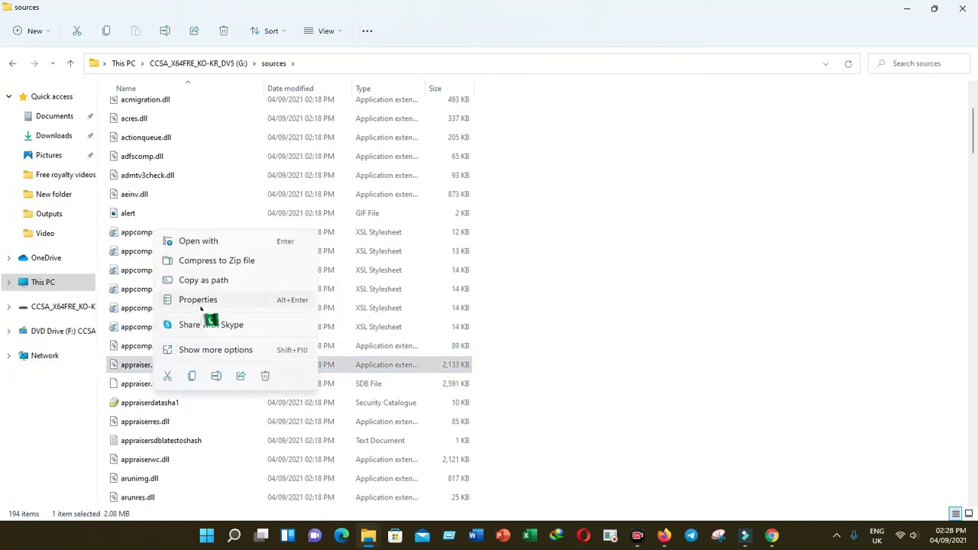
click(264, 376)
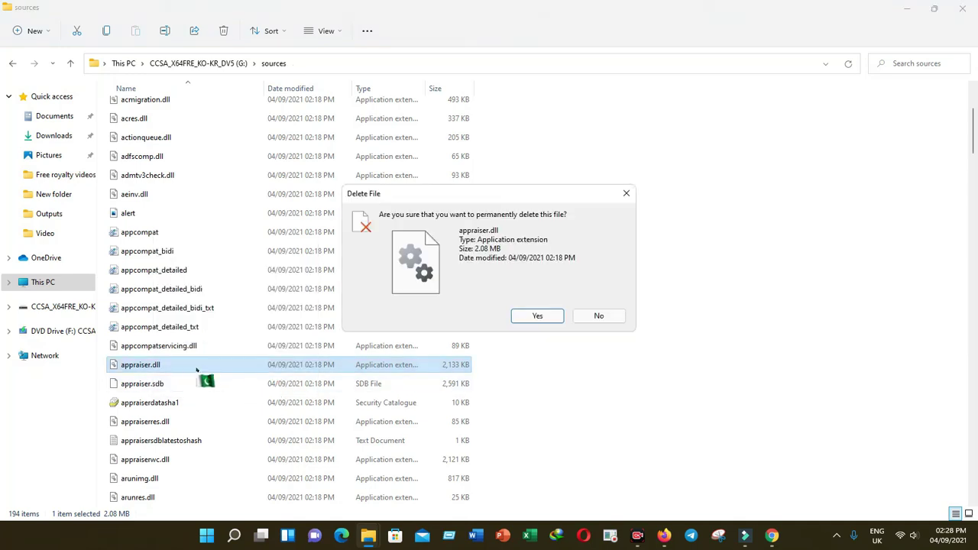
click(538, 316)
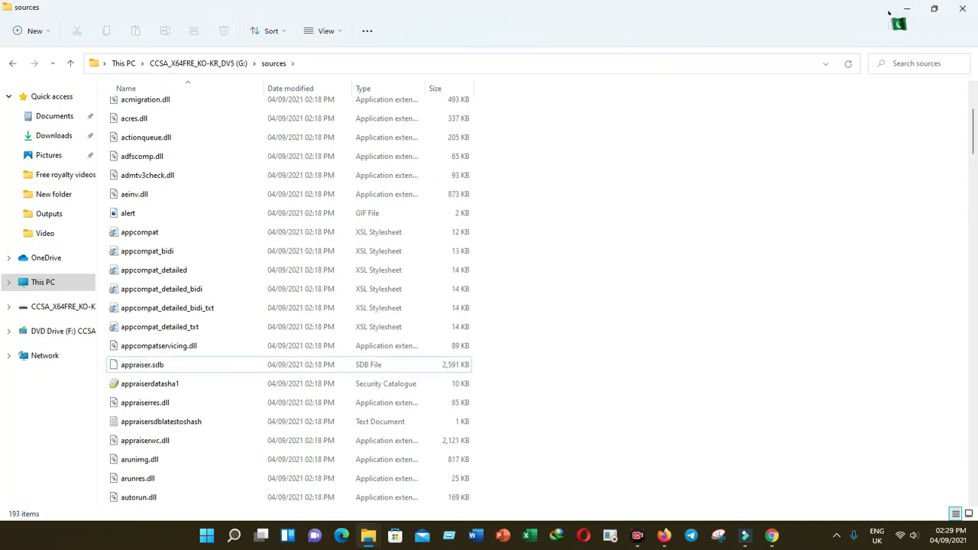
click(963, 7)
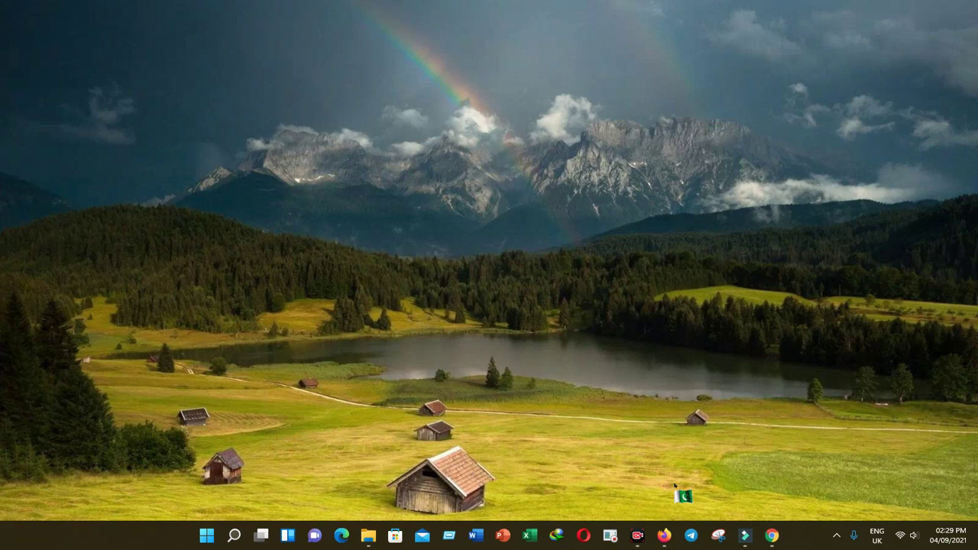
drag(674, 486, 589, 260)
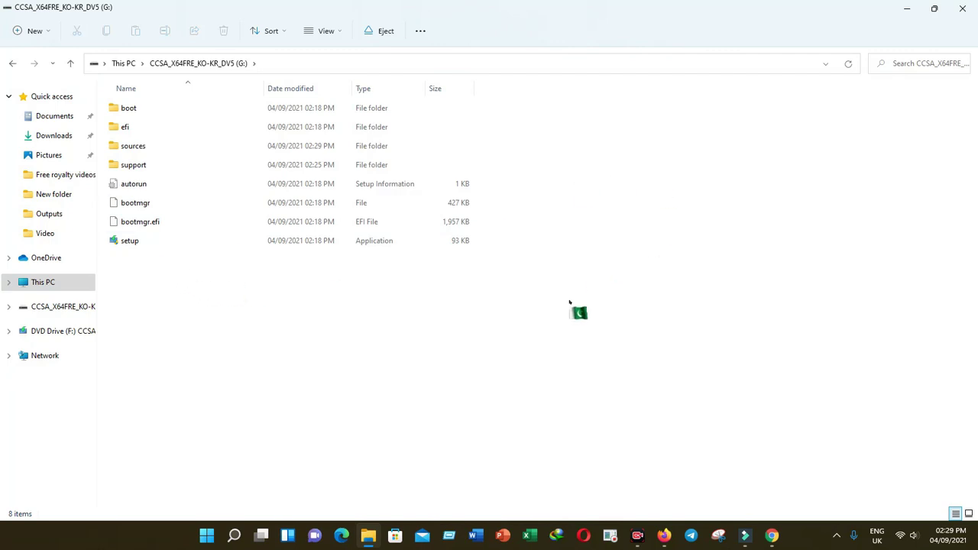